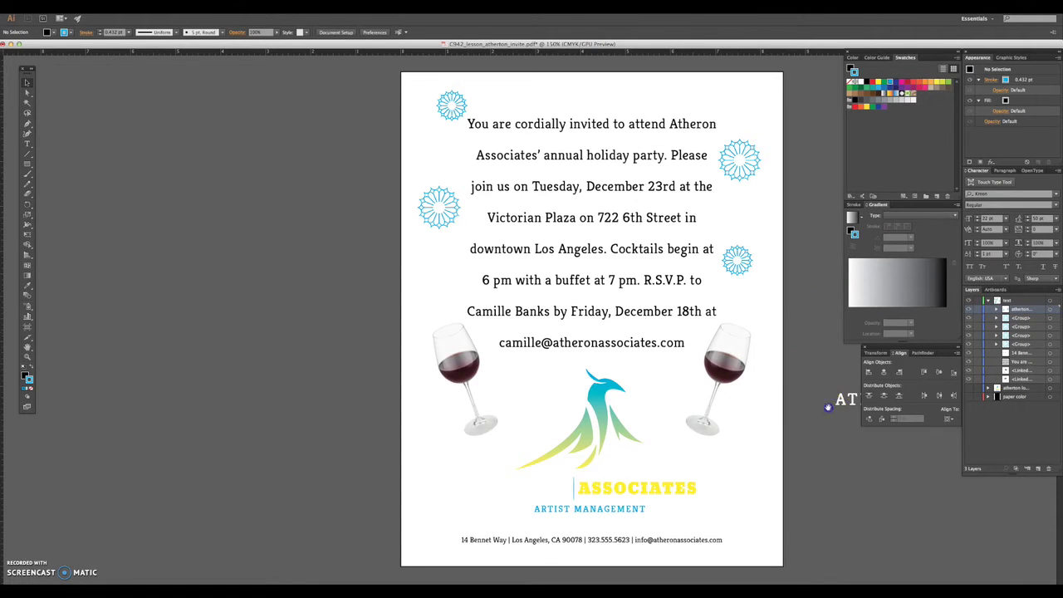
Fill the Atheron Associates logo group with the Black swatch, replacing its blue-yellow gradient
left_click_drag(827, 406, 554, 387)
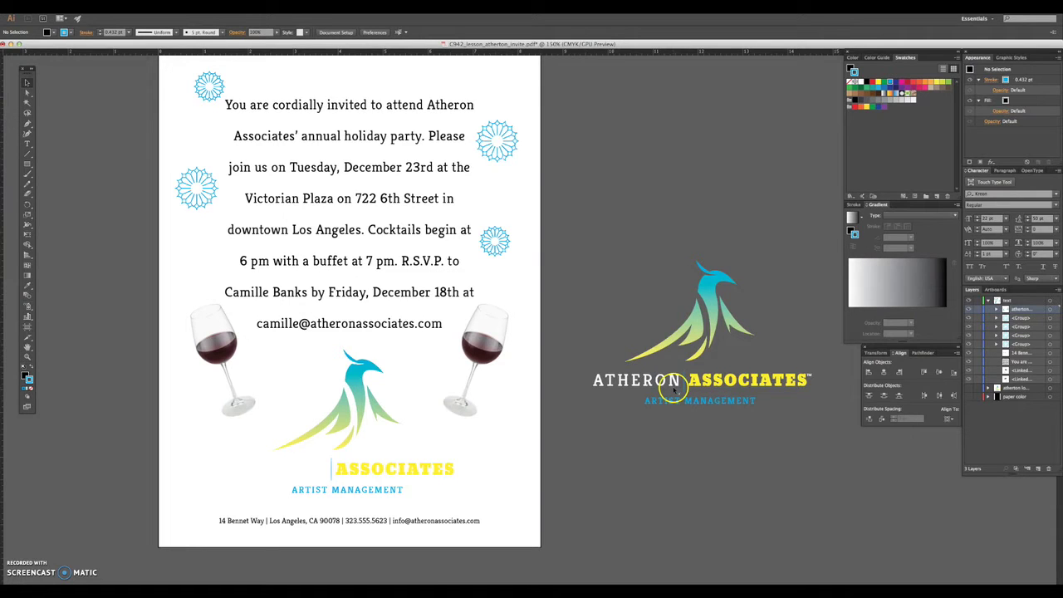
scroll(481, 415, "left", 5)
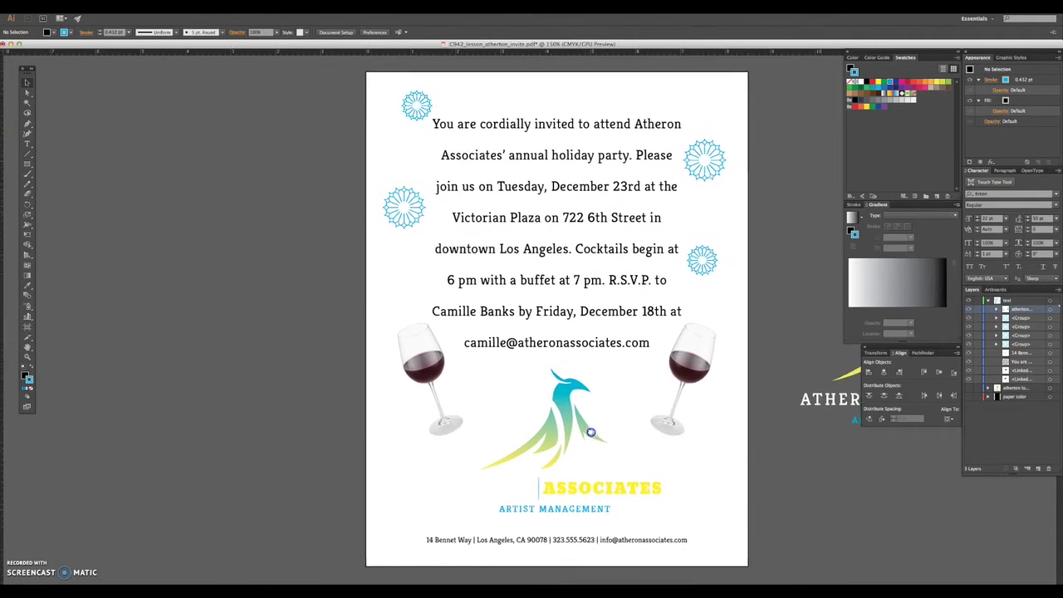
left_click(544, 389)
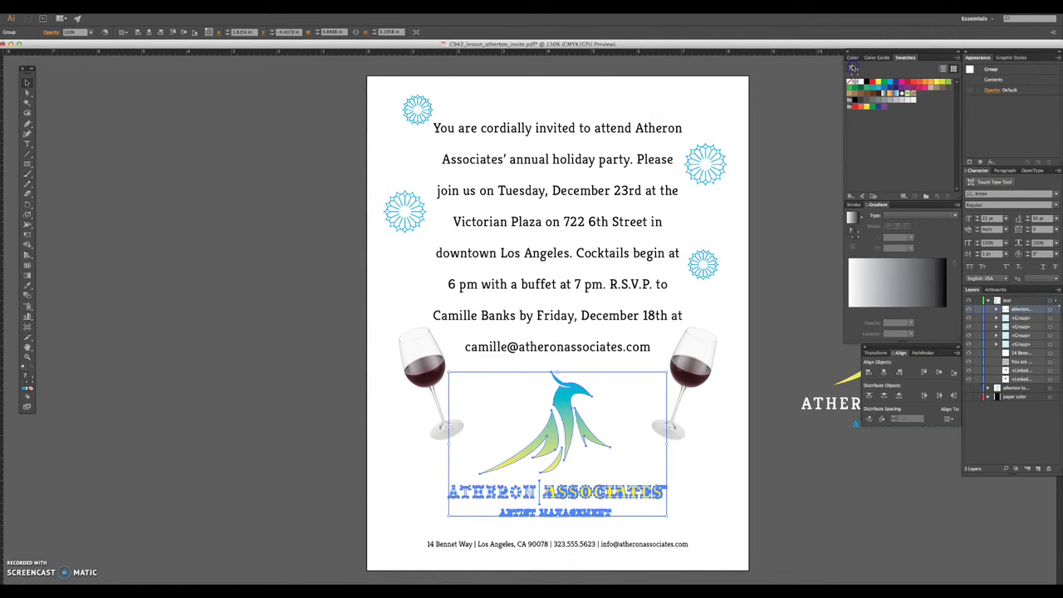
left_click(866, 83)
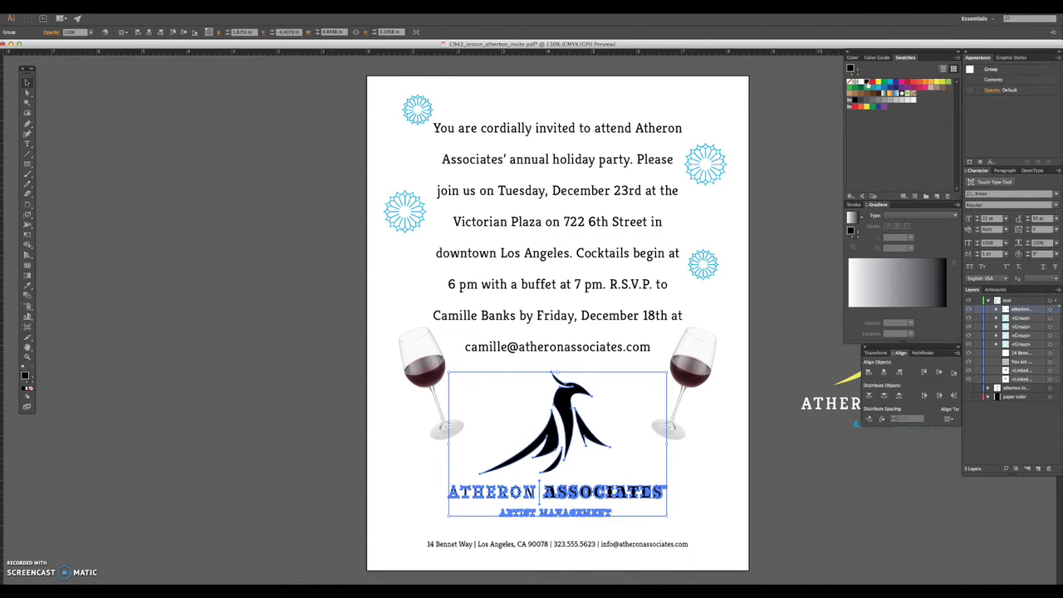
left_click(863, 79)
left_click(866, 83)
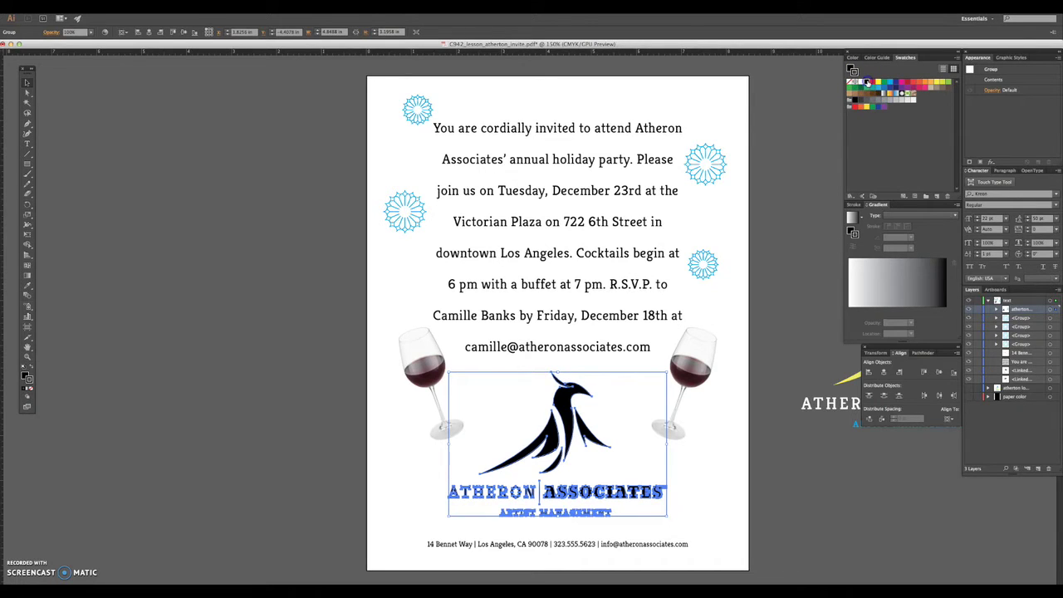
left_click(785, 108)
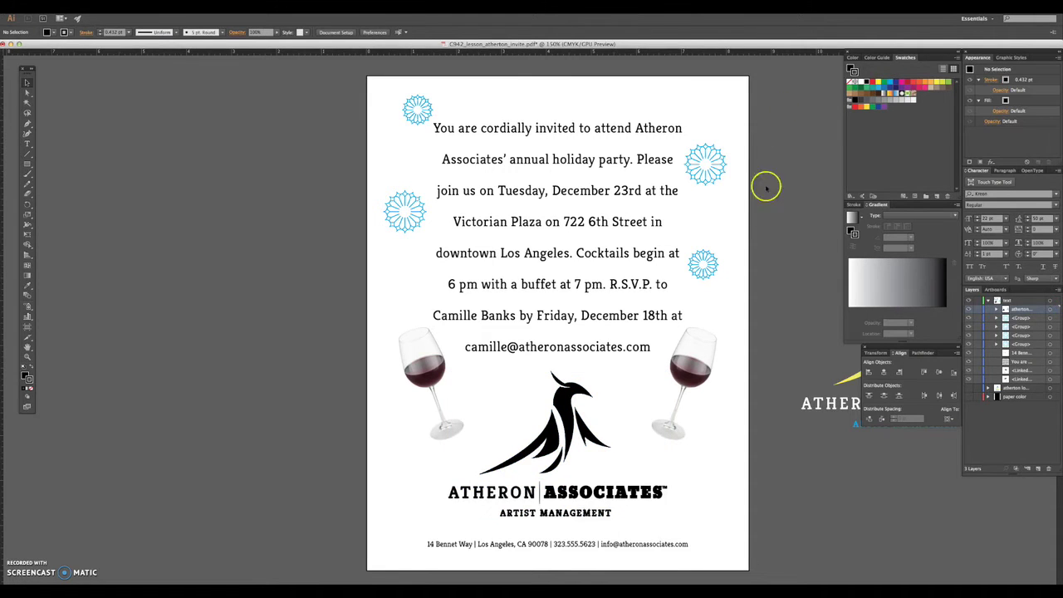
Select all four similar snowflakes and apply the C=0 M=0 Y=0 K=70 grey swatch
left_click(708, 166)
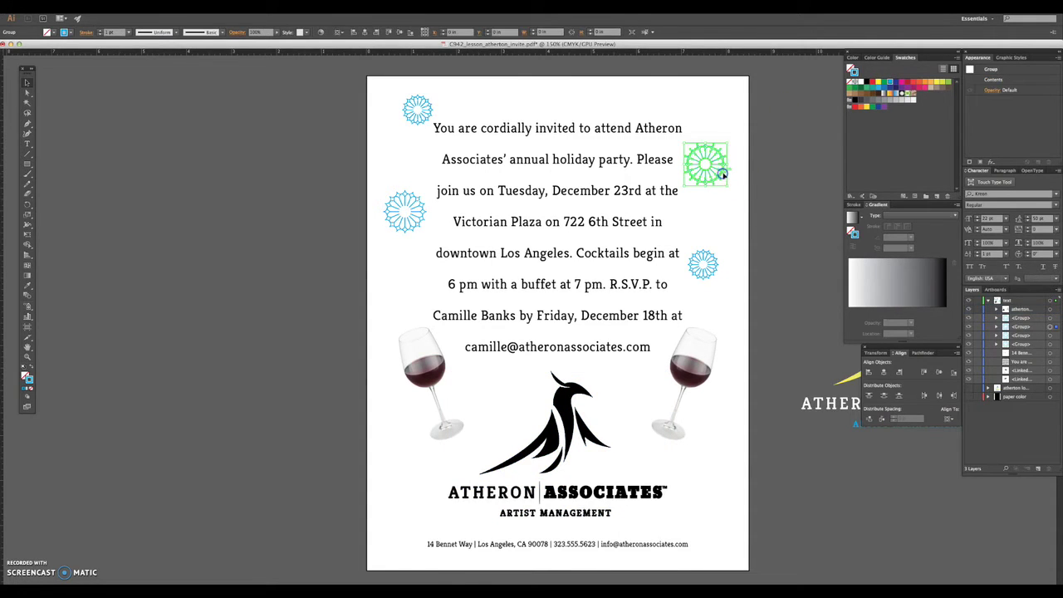
left_click(641, 32)
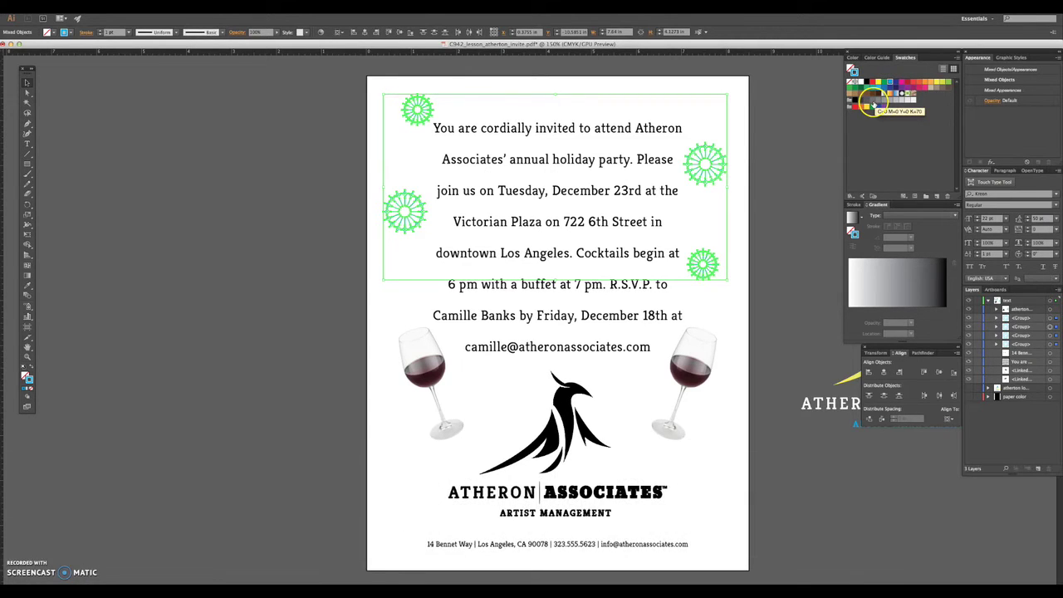
left_click(872, 102)
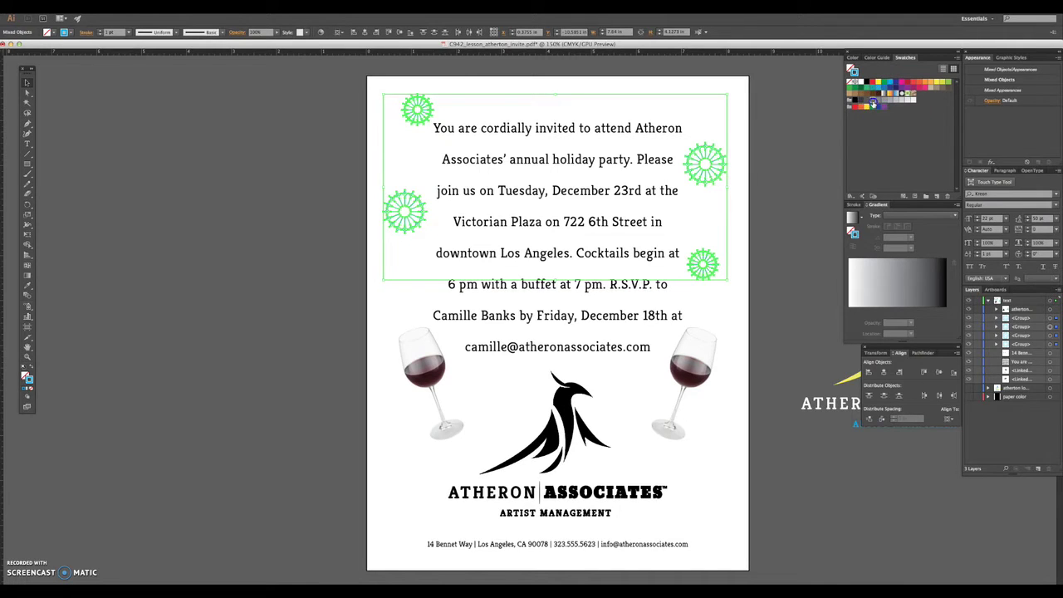
left_click(802, 133)
left_click(801, 134)
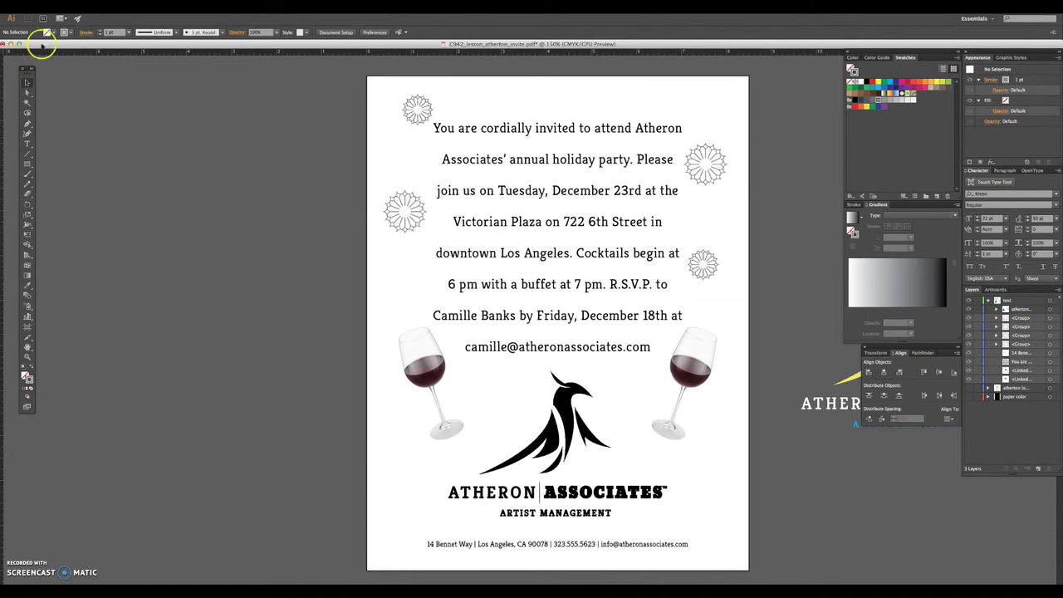
Save over C942_lesson_atheron_invite.pdf as Adobe PDF using the PDF/X-1a:2001 standard
left_click(75, 7)
left_click(122, 77)
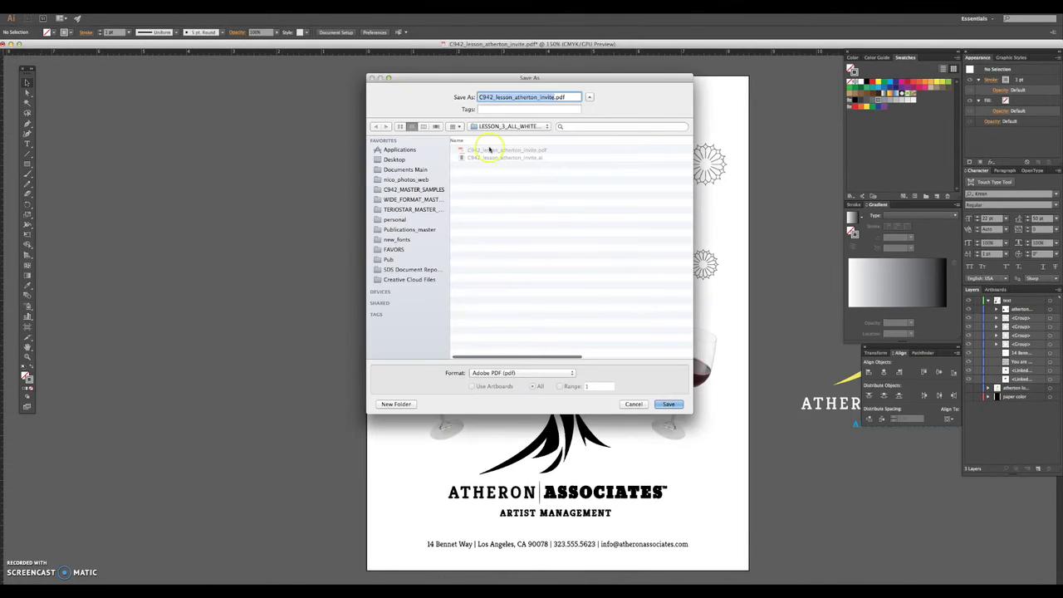
left_click(669, 404)
left_click(588, 133)
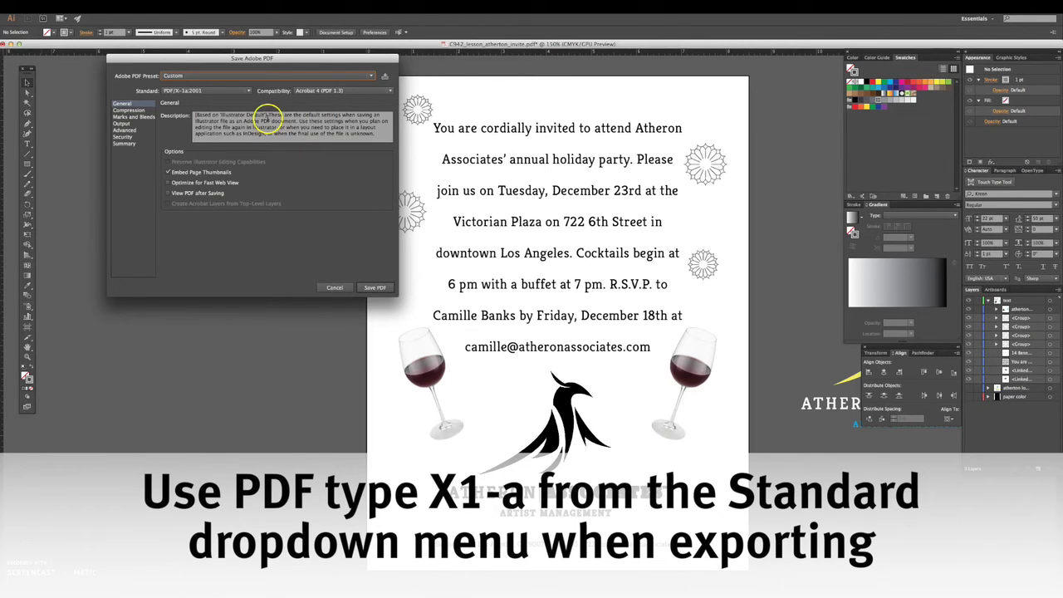
left_click(205, 91)
left_click(203, 106)
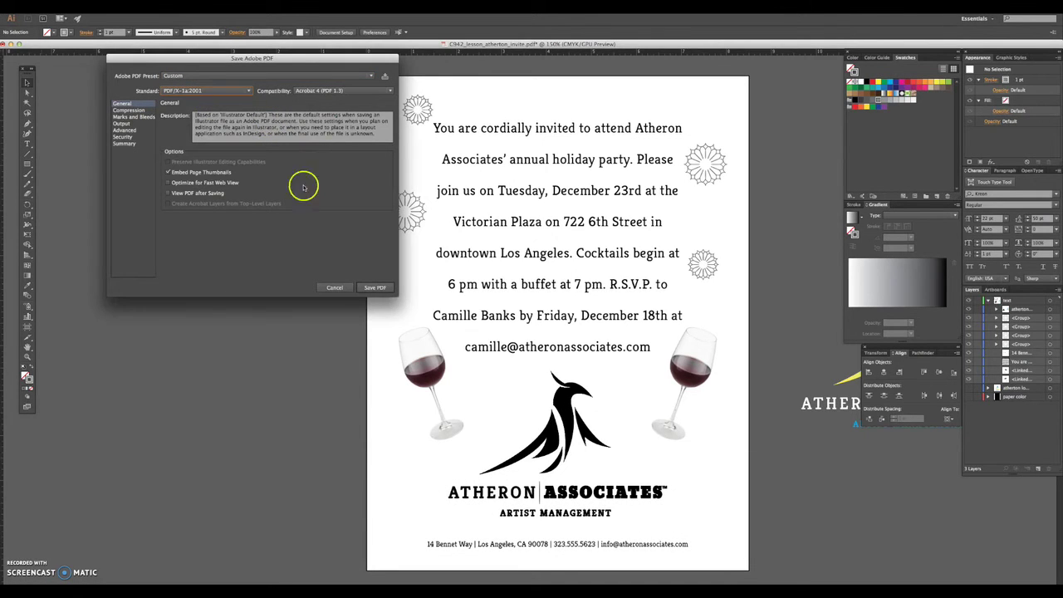
left_click(375, 287)
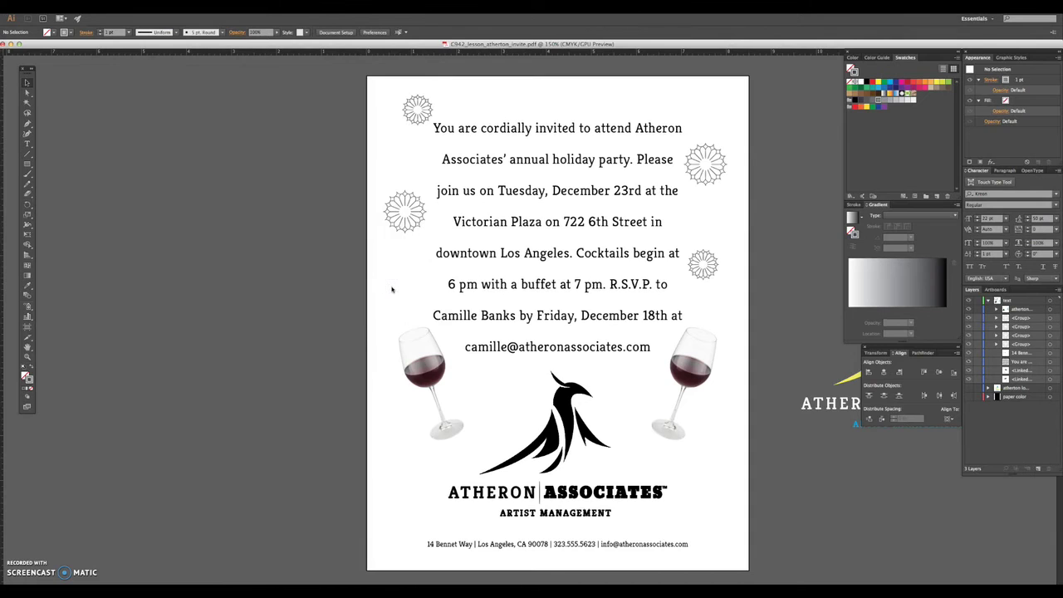
Open C942_lesson_atheron_invite.pdf from the LESSON_3_ALL_WHITE_INVITATION folder in Finder
key("super+Tab")
key("super+Tab")
key("super+Tab")
key("super+Tab")
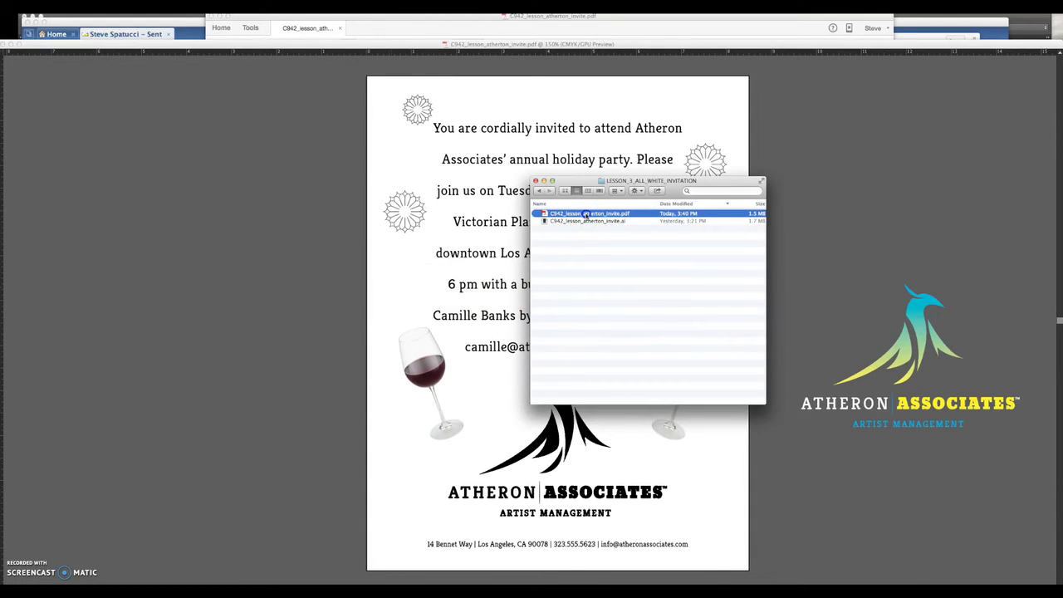
double_click(586, 211)
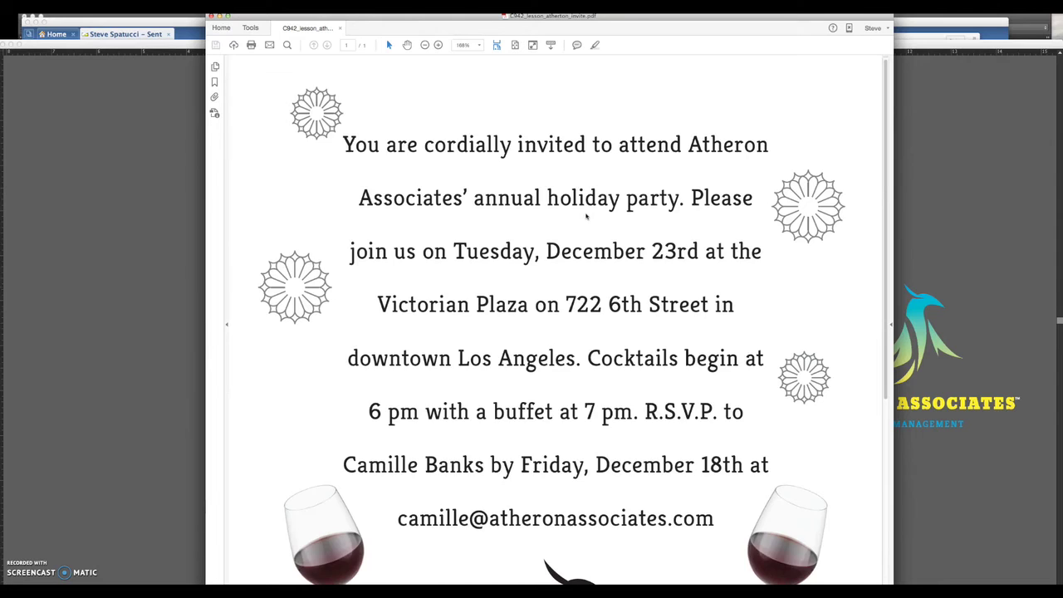
Start printing with Cmd-P and confirm the paper size and orientation in Page Setup
scroll(493, 218, "down", 5)
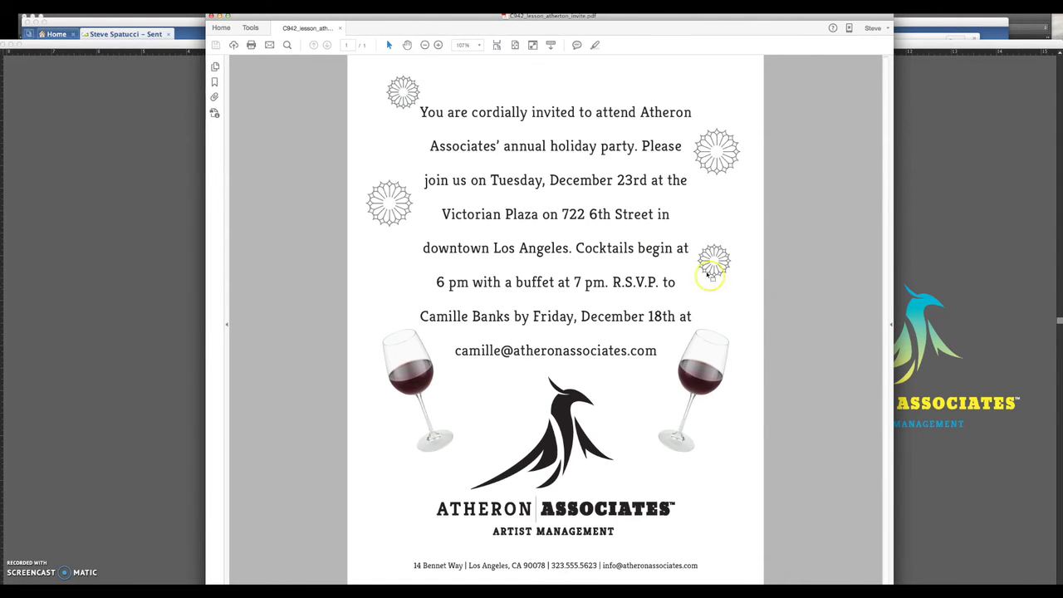
key("super+p")
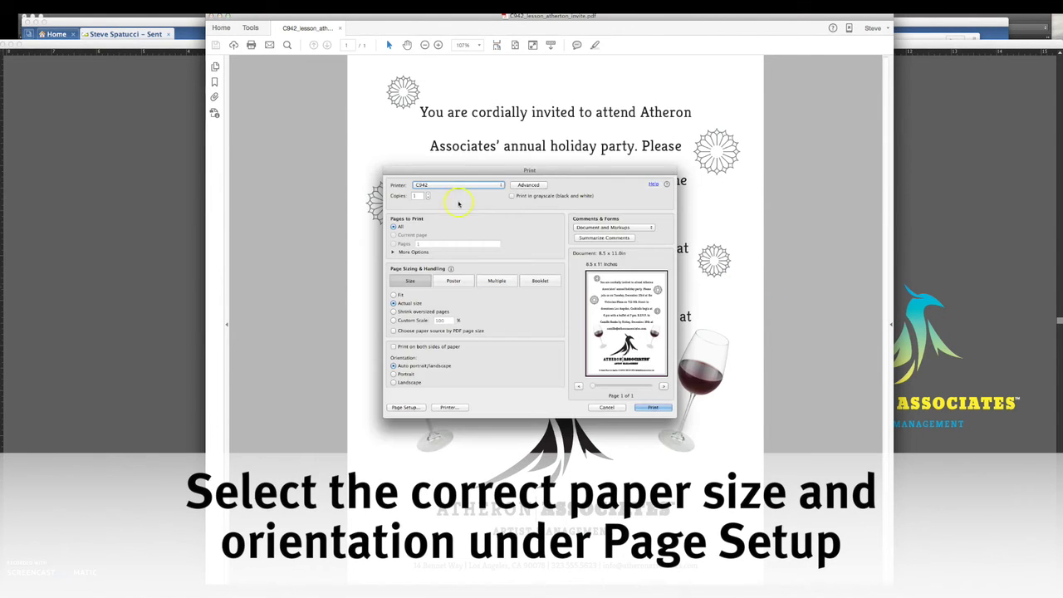
left_click(418, 405)
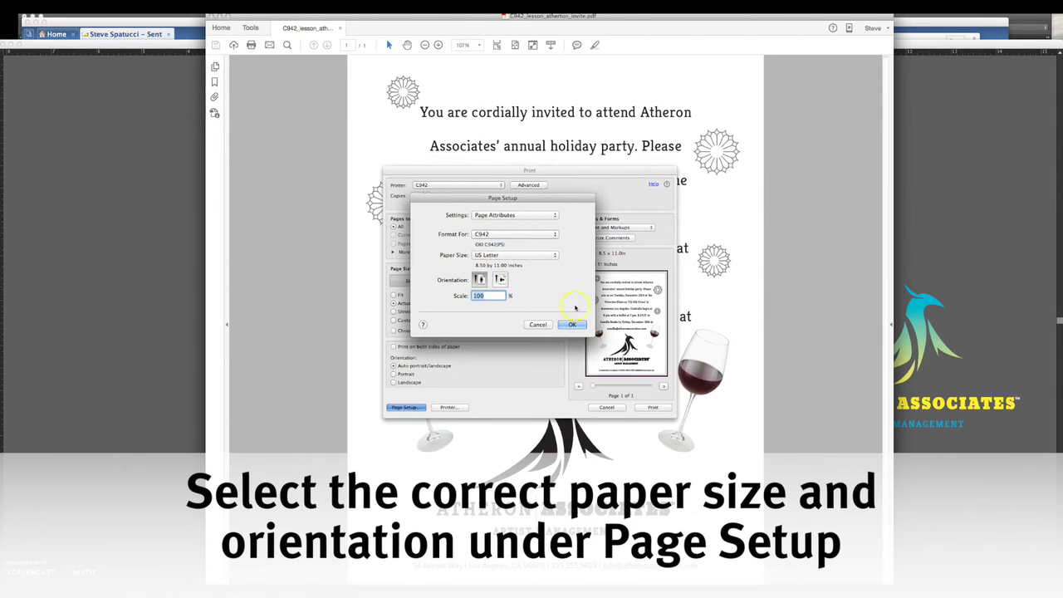
left_click(572, 324)
In the printer options, feed from the Multi-Purpose Tray and set white to spot toner only
left_click(465, 407)
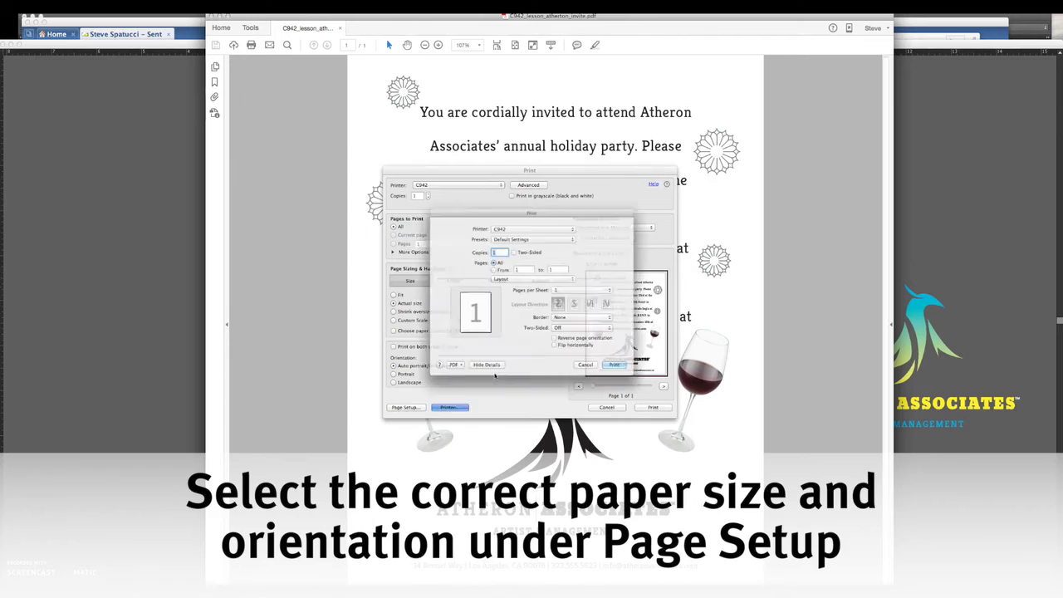
left_click(516, 278)
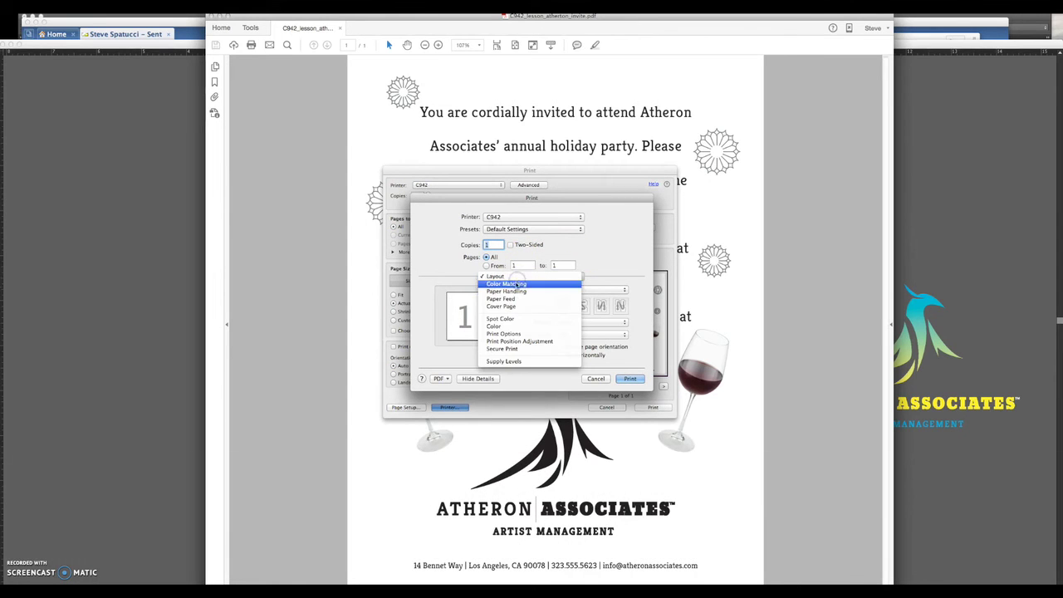
left_click(535, 299)
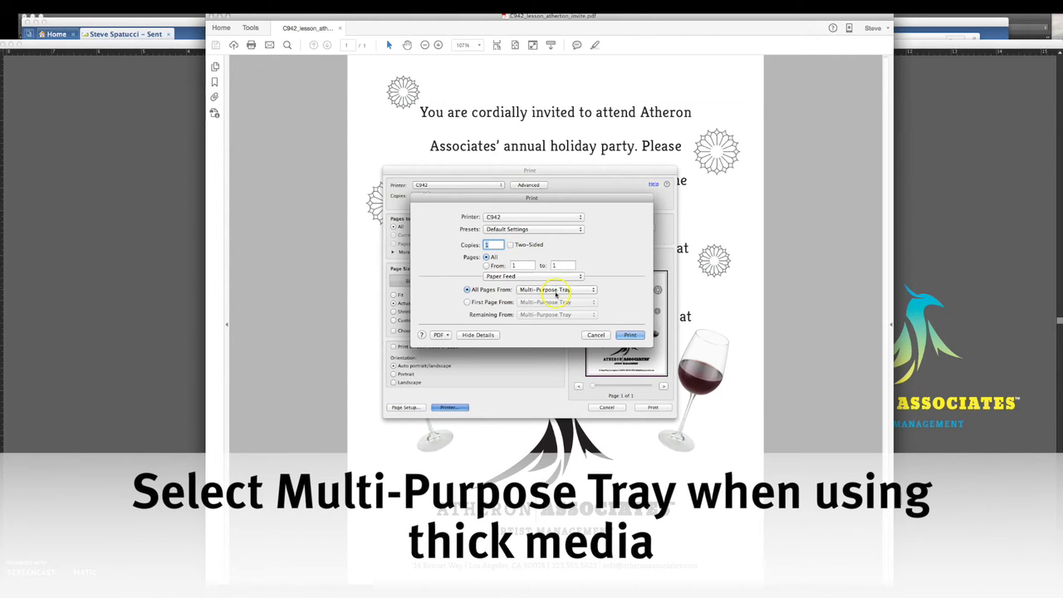
left_click(548, 277)
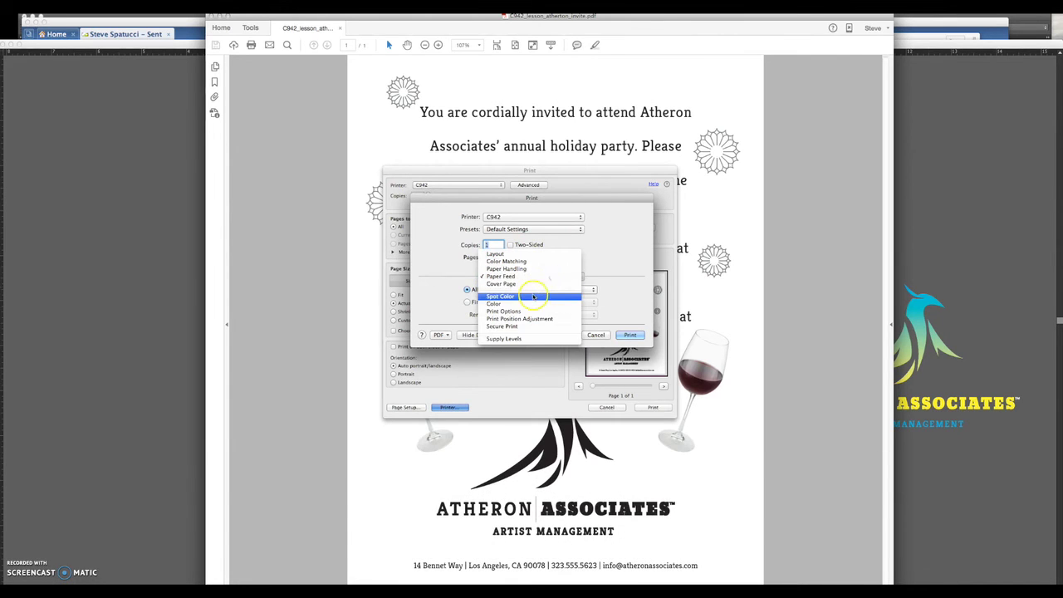
left_click(533, 296)
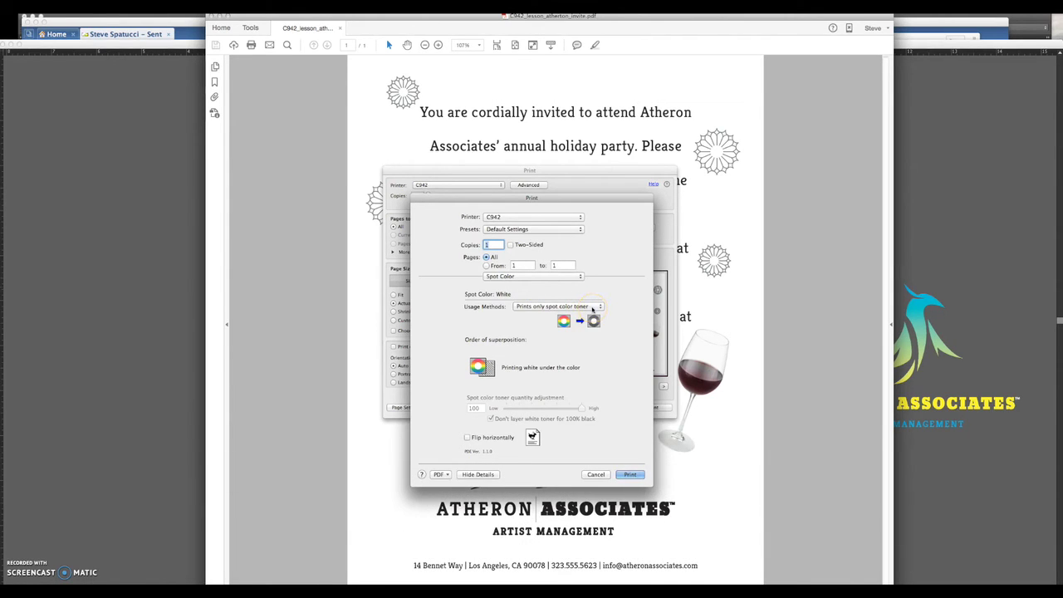
Leave trapping OFF in the printer's Print Options
left_click(533, 276)
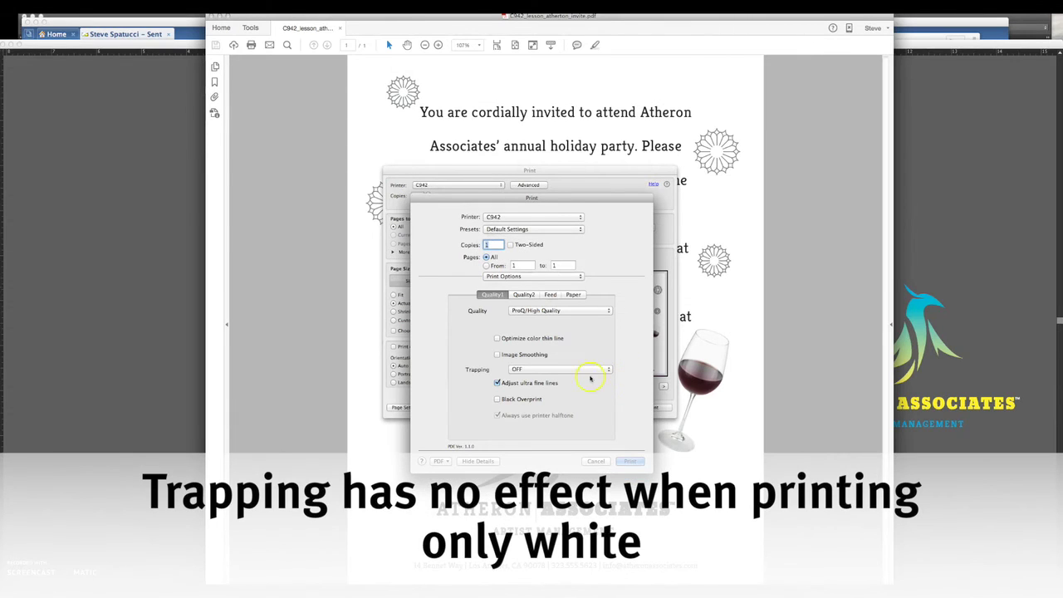
left_click(568, 373)
left_click(566, 373)
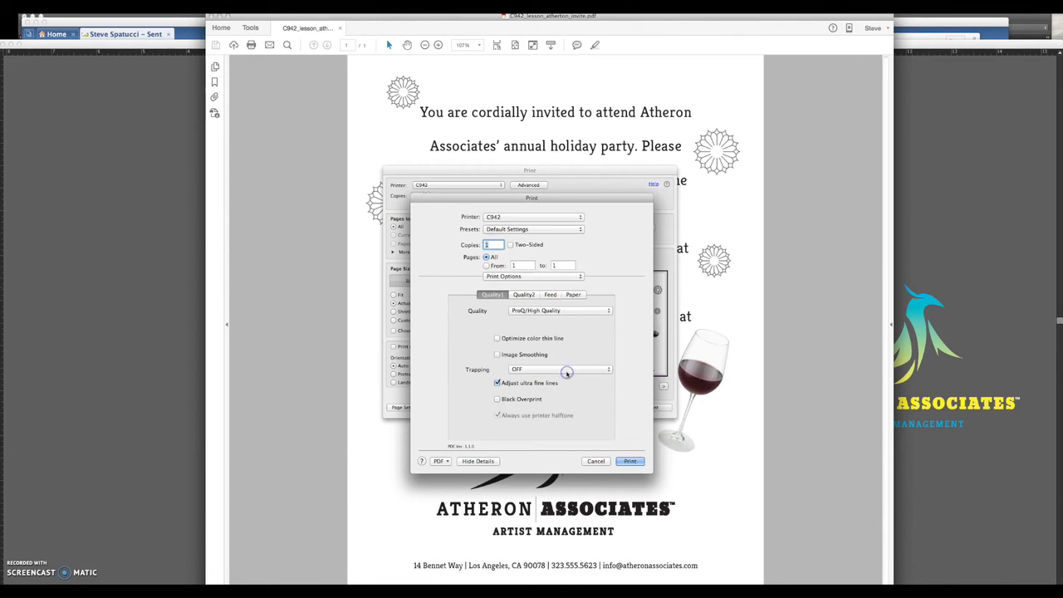
Set the media type to Card Stock and the media weight to Heavy (121–128 g/m2)
left_click(550, 294)
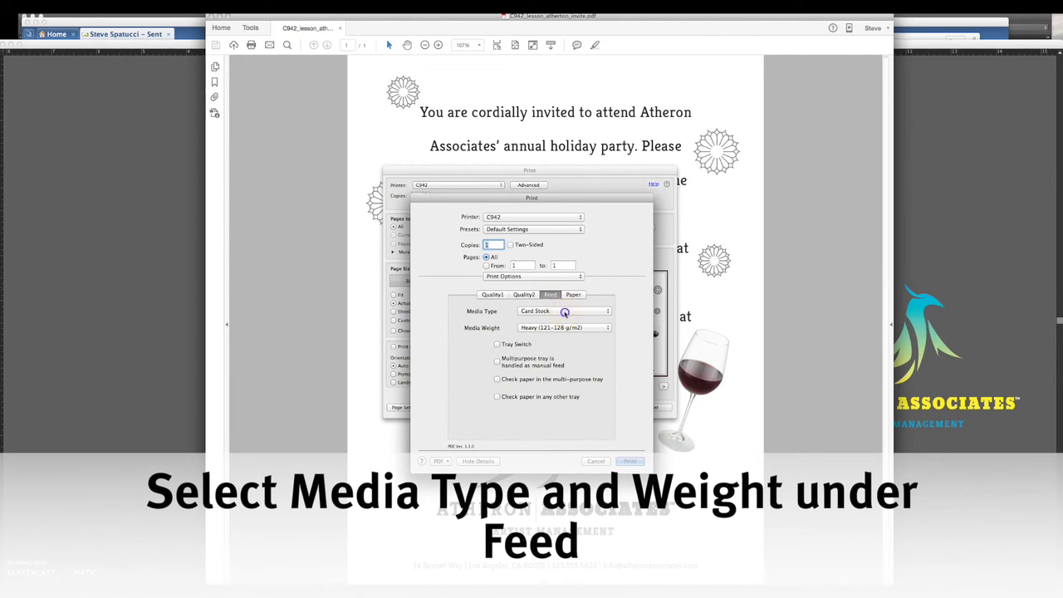
left_click(563, 312)
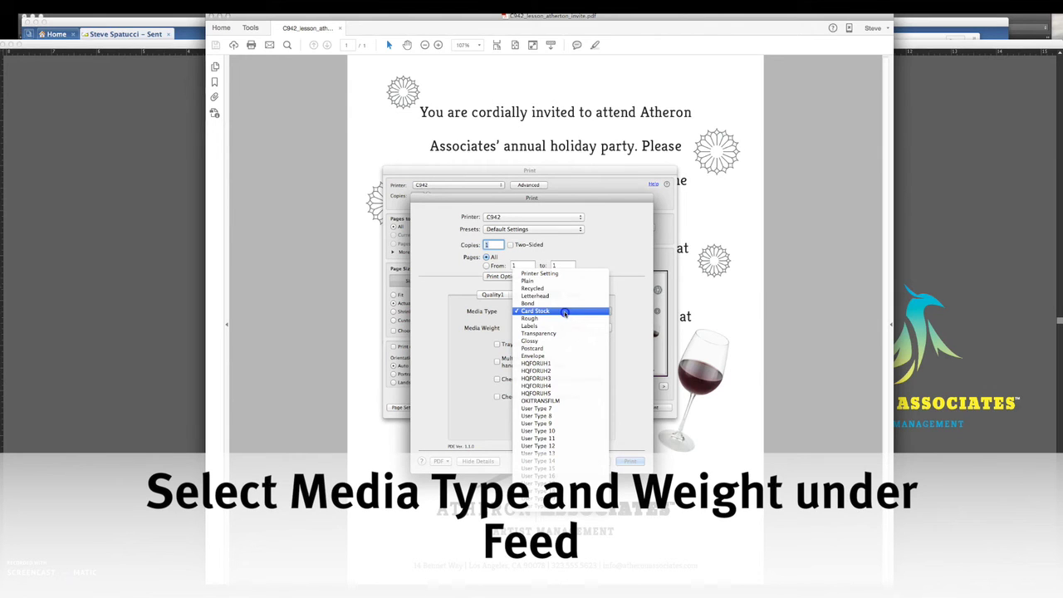
left_click(564, 312)
left_click(554, 328)
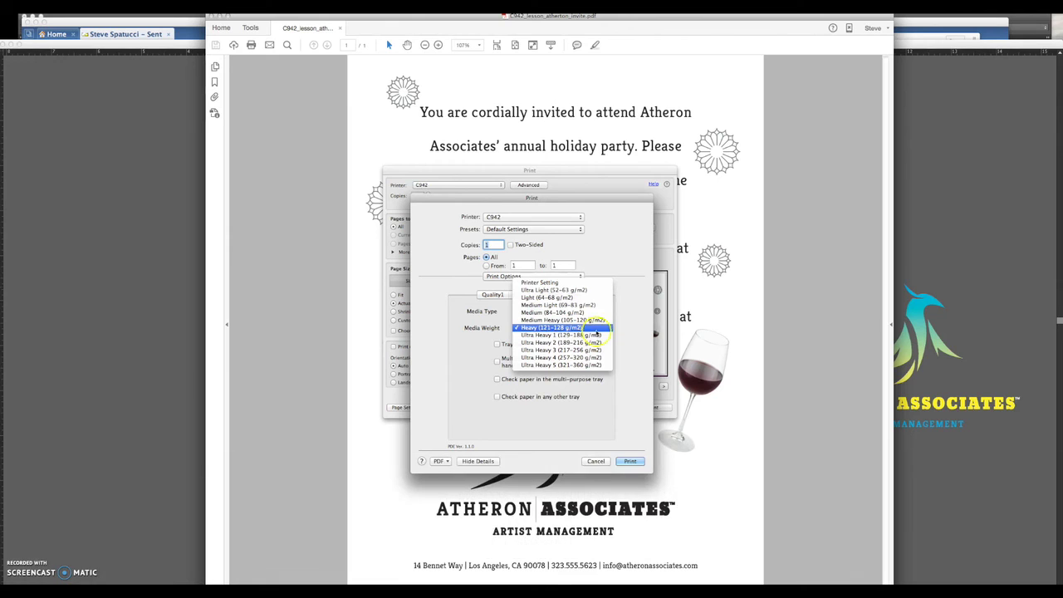
left_click(605, 330)
left_click(574, 294)
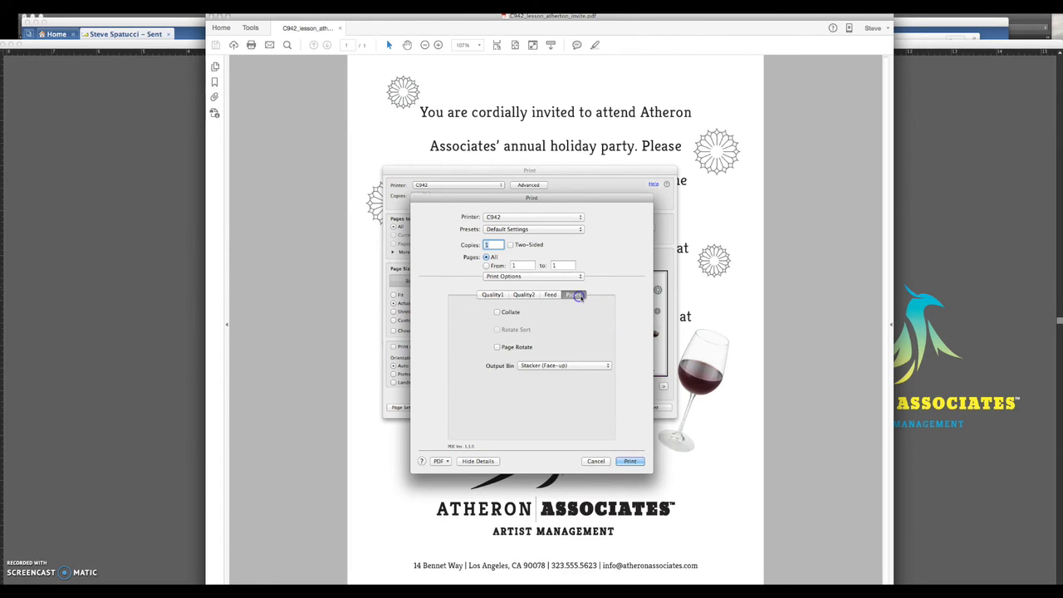